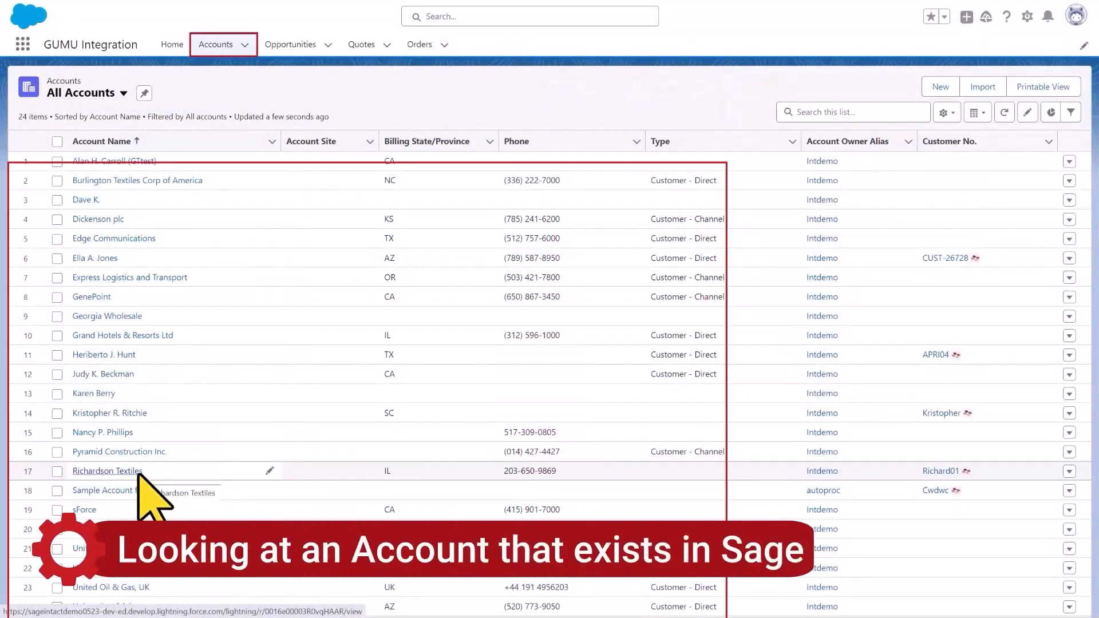
Step: Open the Richardson Textiles account and review its details and ERP customer details
left_click(140, 473)
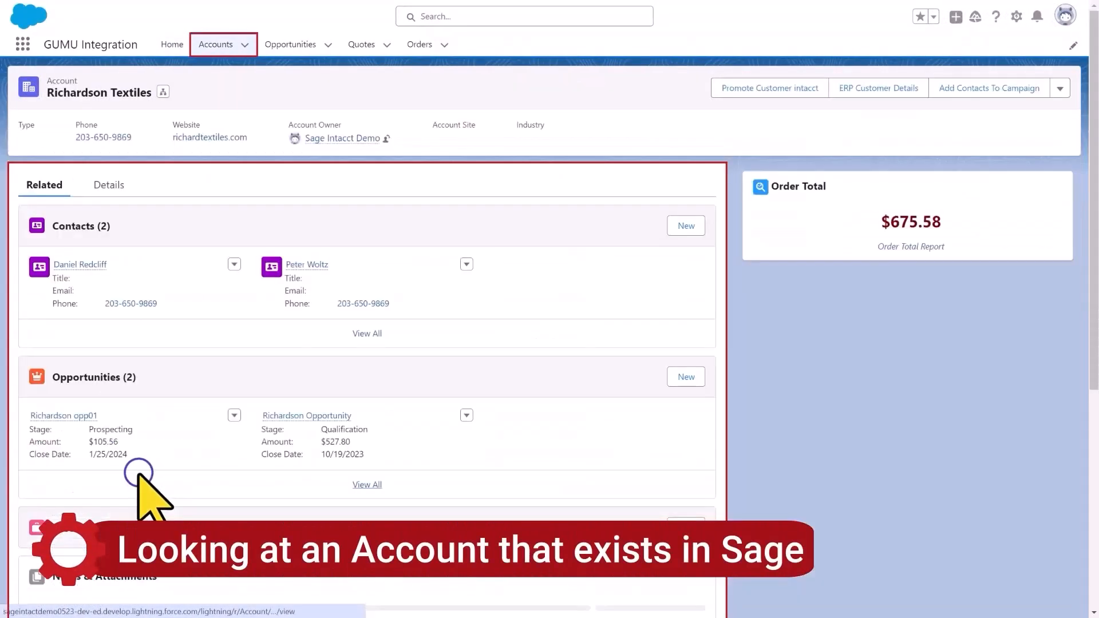
left_click(109, 185)
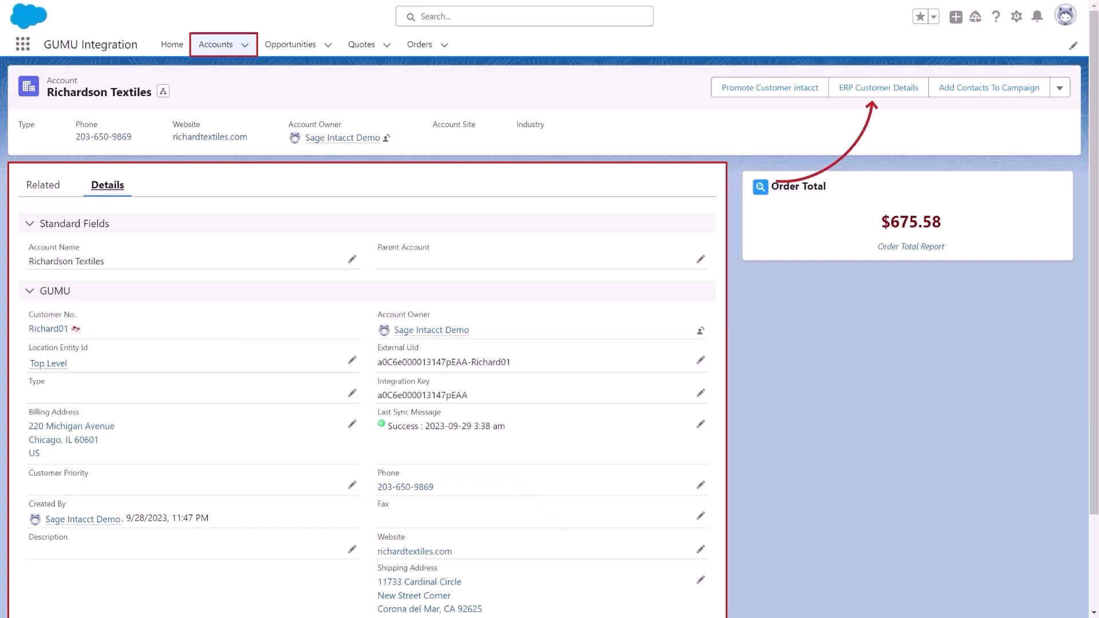
left_click(885, 87)
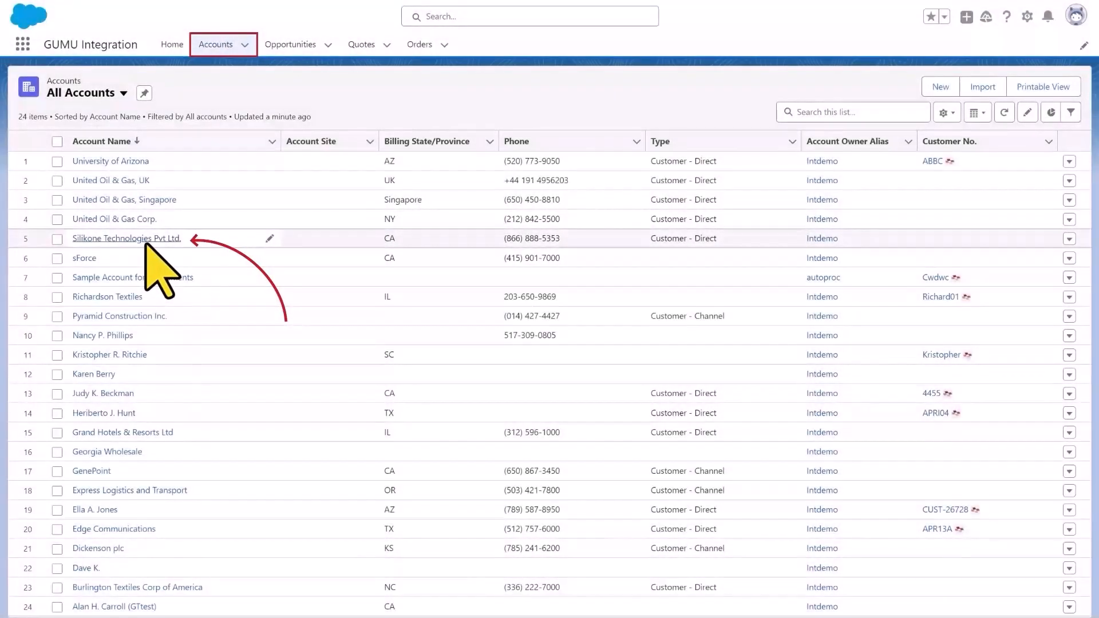
Step: Promote the Silikone Technologies Pvt Ltd. account to the Sage Intacct integration, with default entity Top Level and a new customer number
left_click(146, 243)
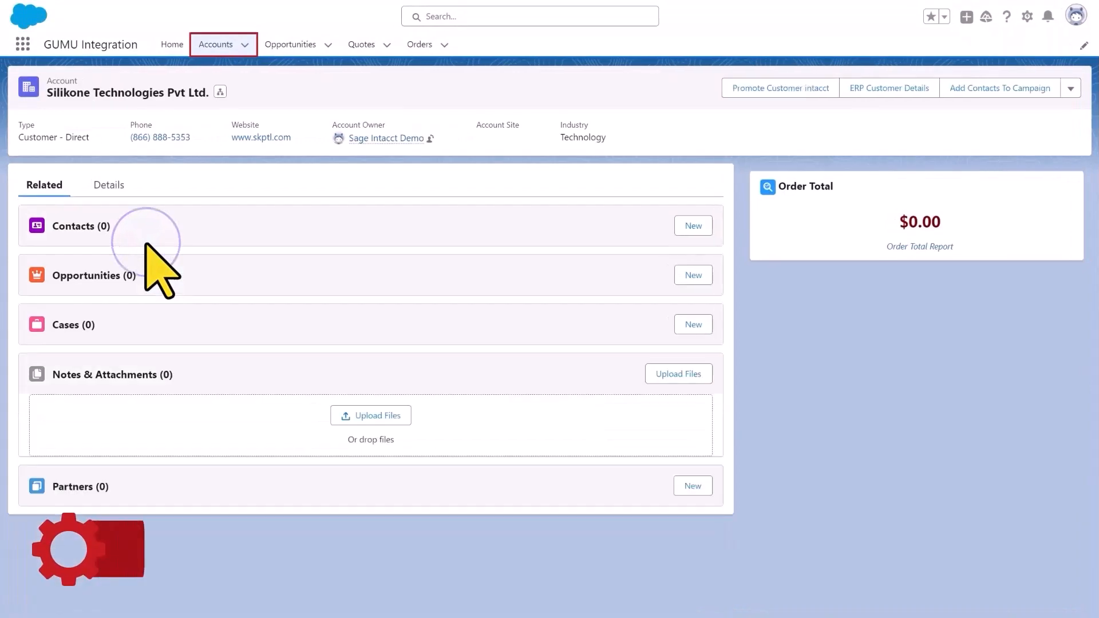
left_click(115, 186)
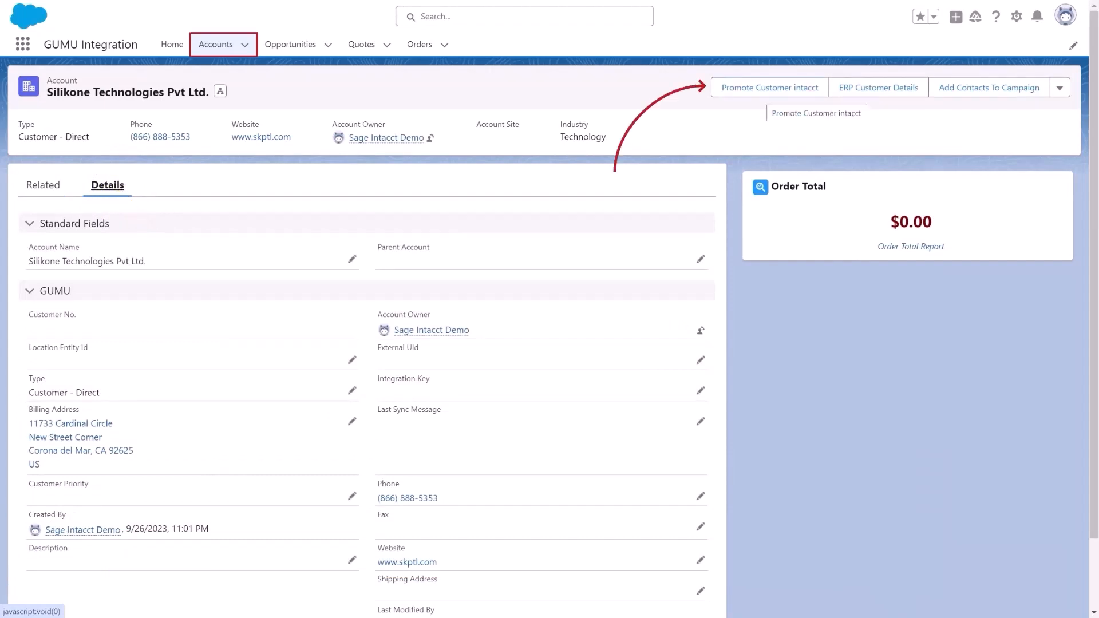
left_click(770, 87)
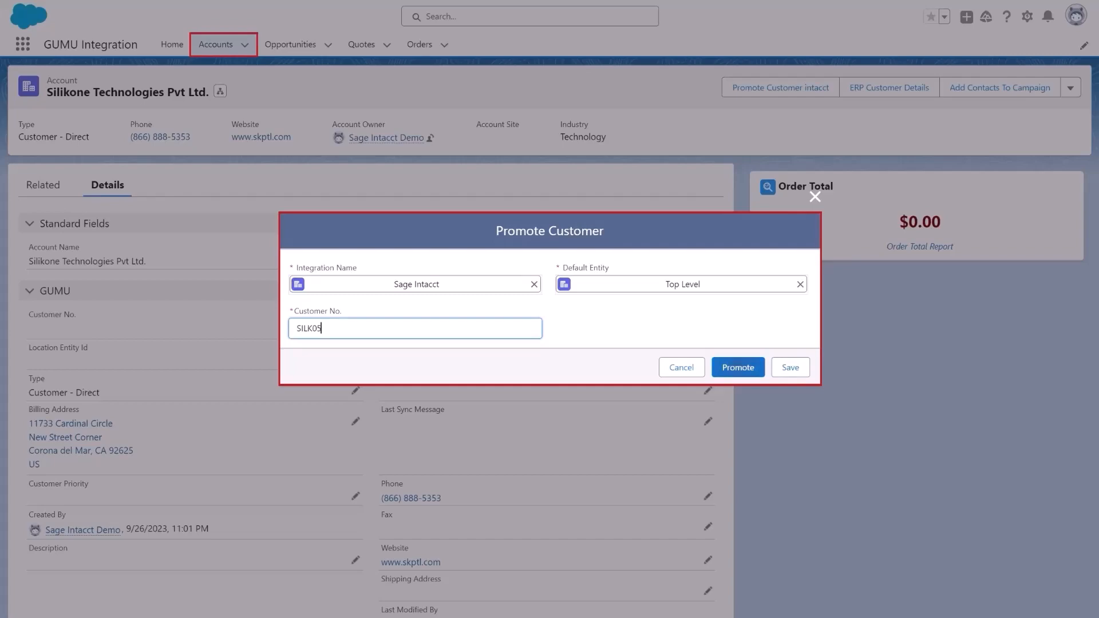
left_click(740, 367)
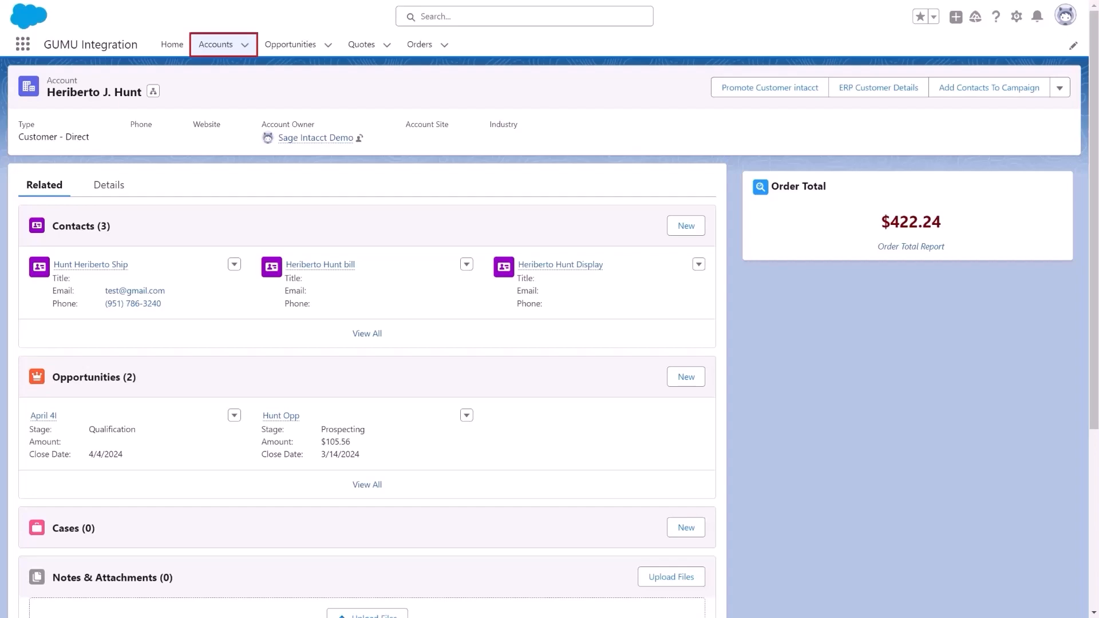
Step: Create and open the account's opportunity Invoice Example: close date 4/13/2024, price book SageIntacctERP-Sage Intact, location entity Top Level, stage Qualification
left_click(686, 376)
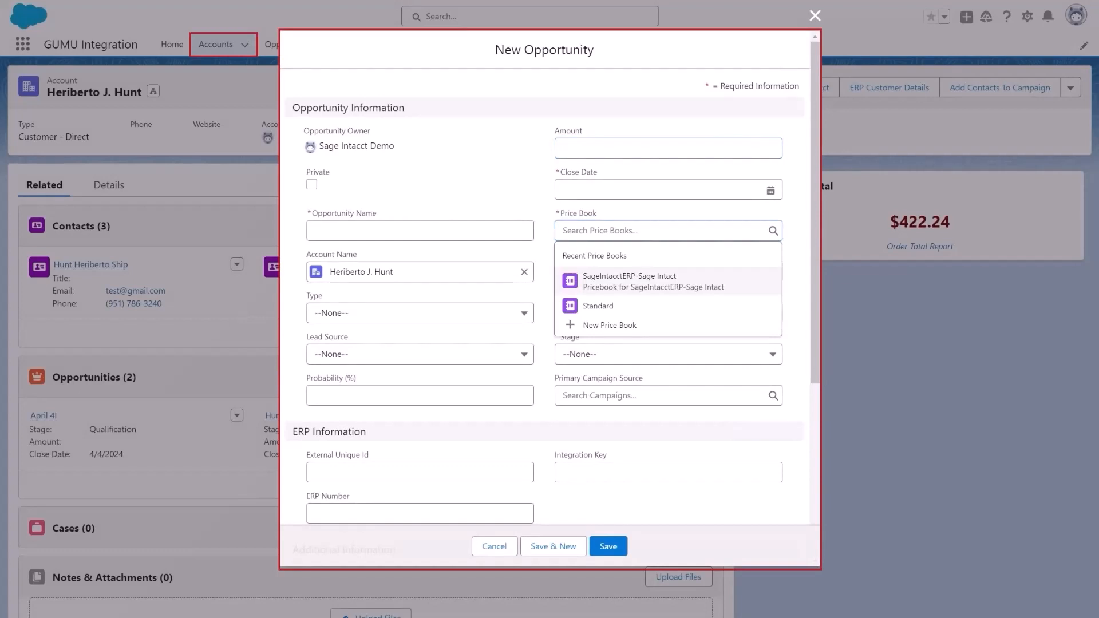
left_click(652, 281)
left_click(652, 272)
type("Top")
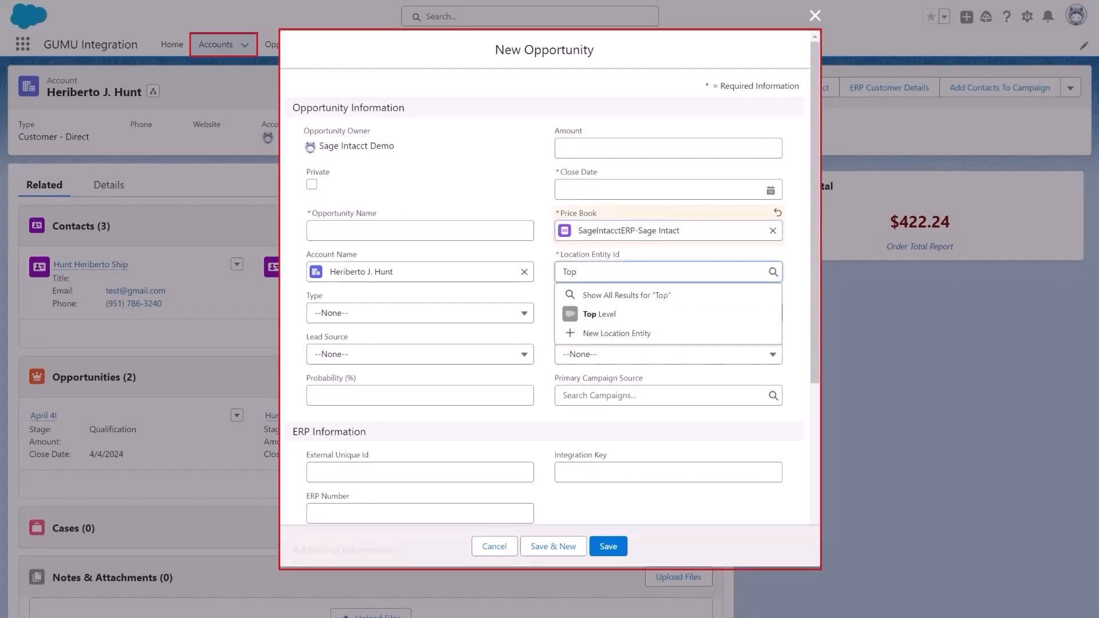
left_click(600, 314)
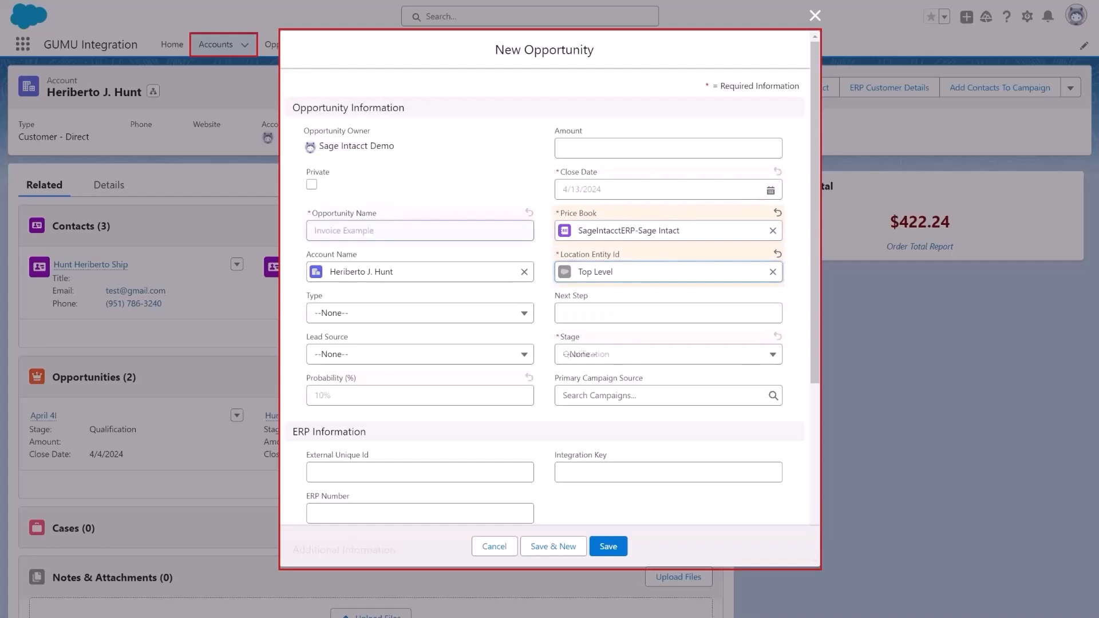
left_click(618, 550)
left_click(61, 416)
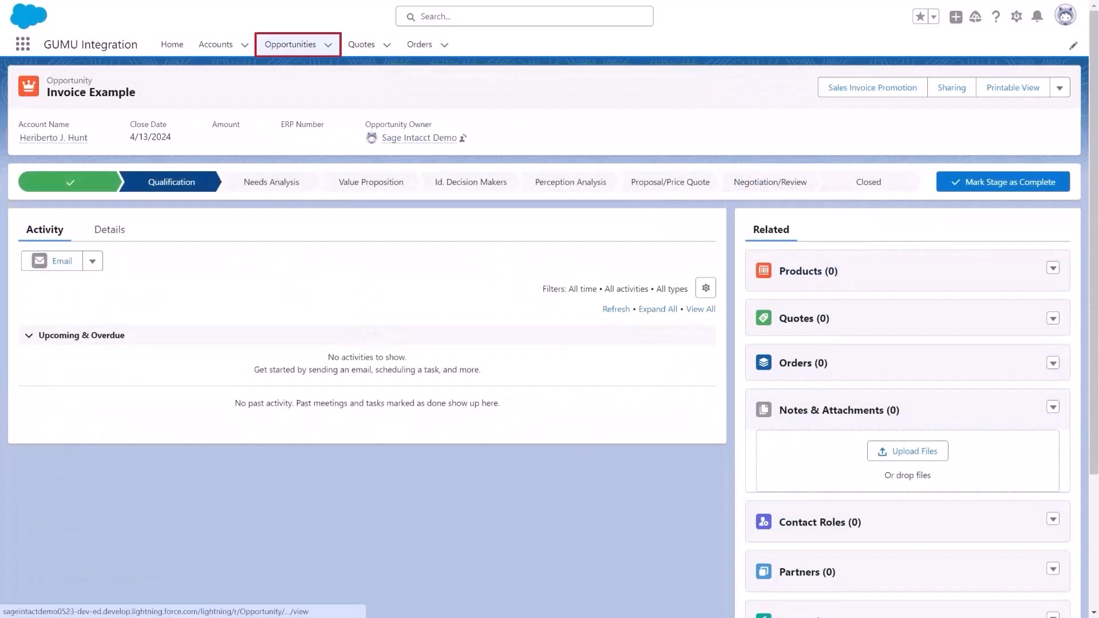
Step: Add one .177 ACRYLIC, dated 4/13/2024, UOM Each, warehouse and location 001, to the opportunity and promote it as a sales invoice
left_click(1055, 267)
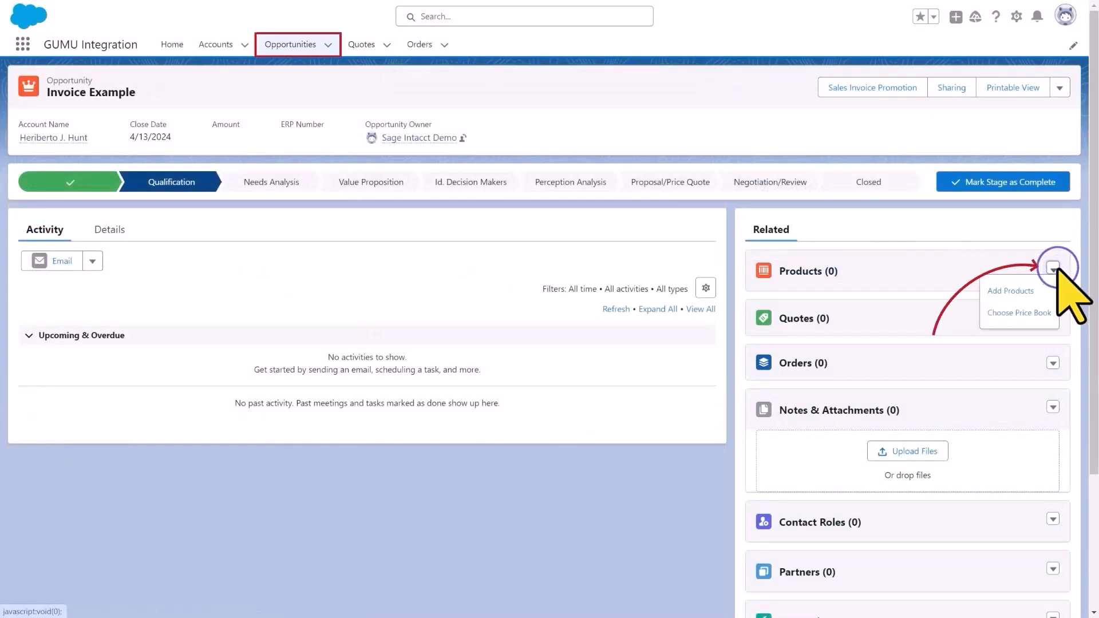
left_click(1028, 290)
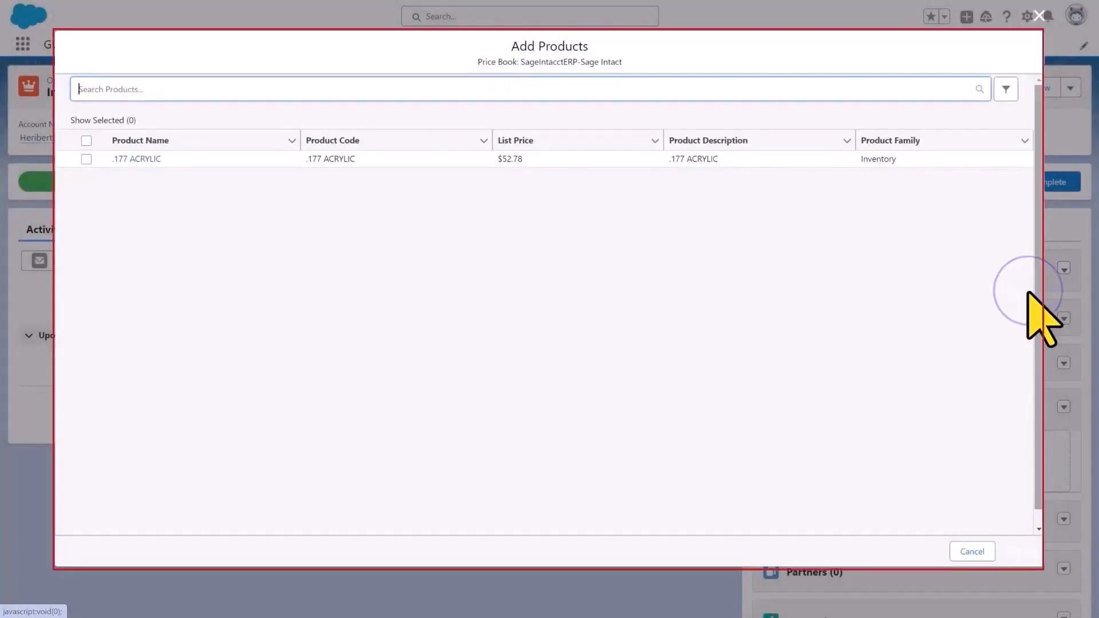
left_click(86, 159)
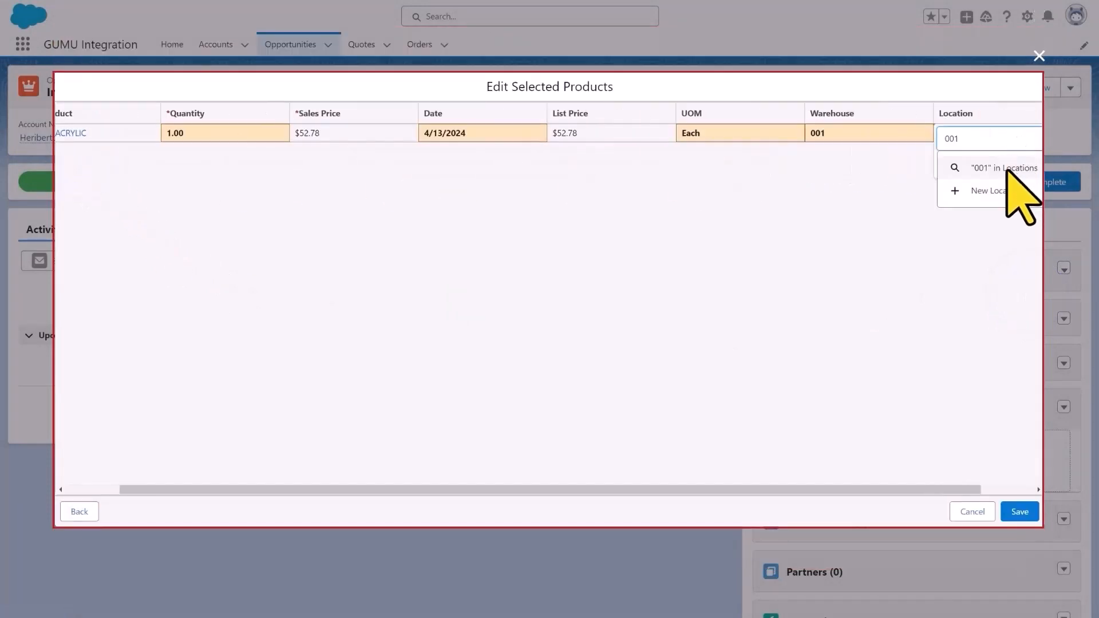
left_click(1005, 167)
left_click(84, 201)
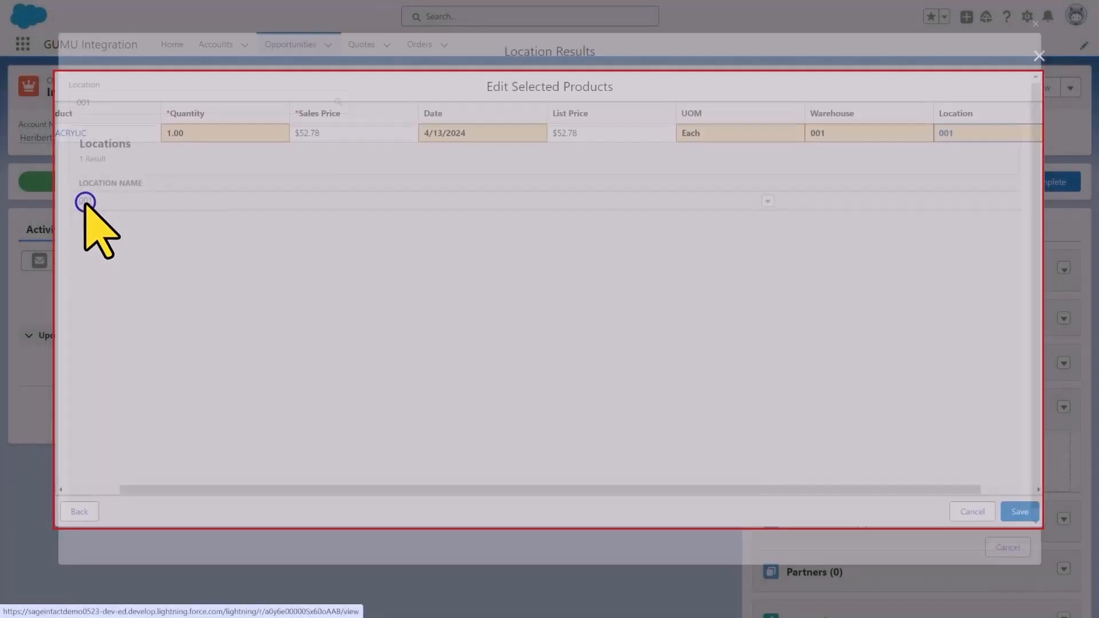
left_click(1022, 513)
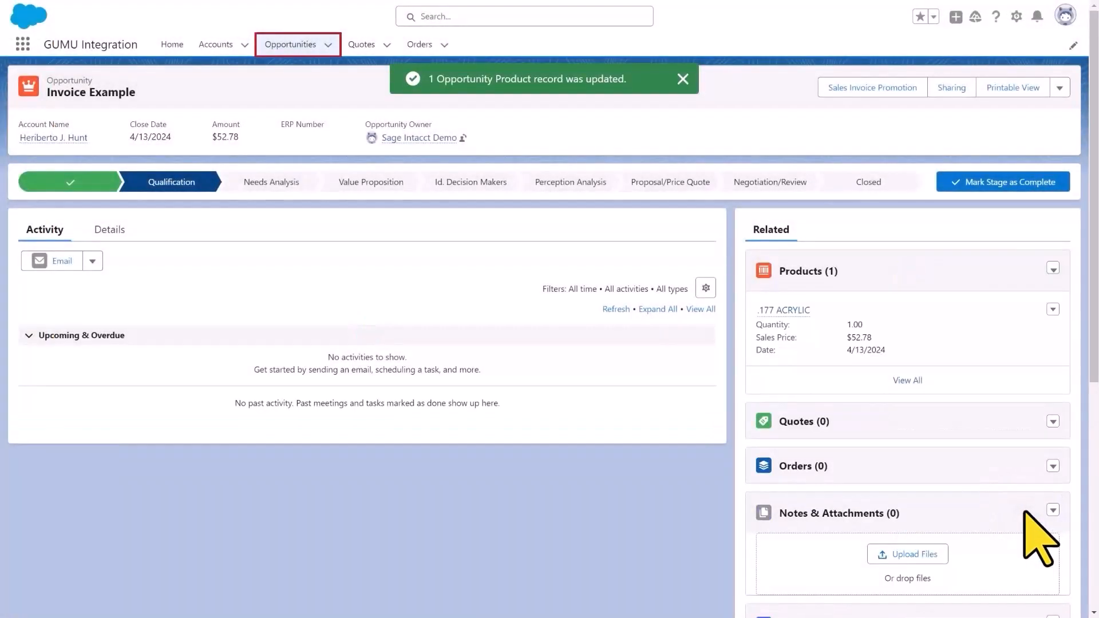
left_click(873, 91)
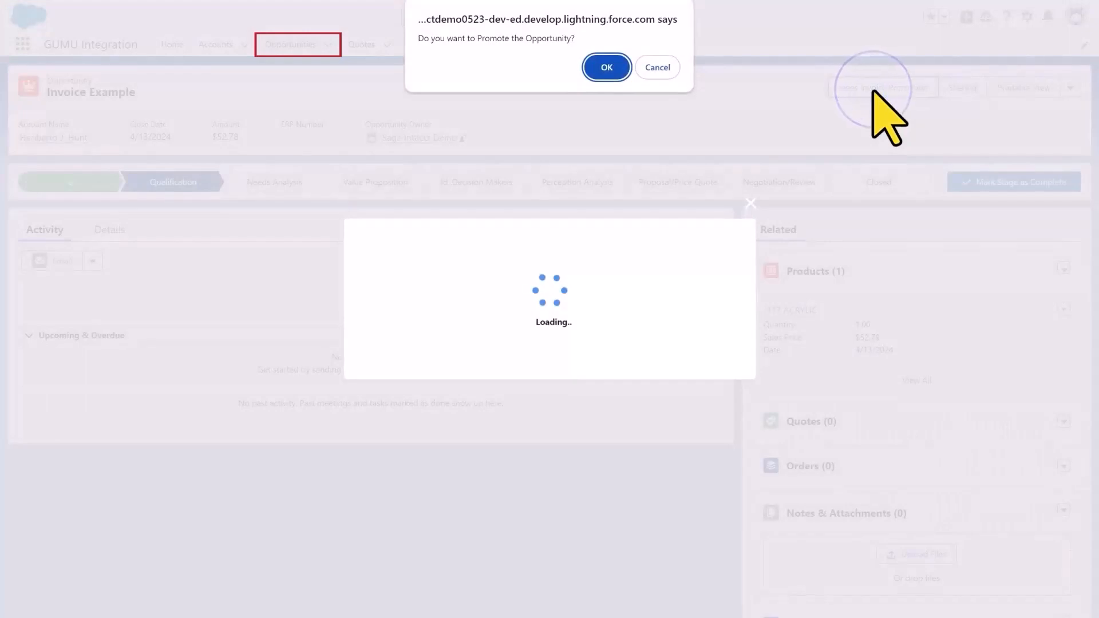
left_click(606, 67)
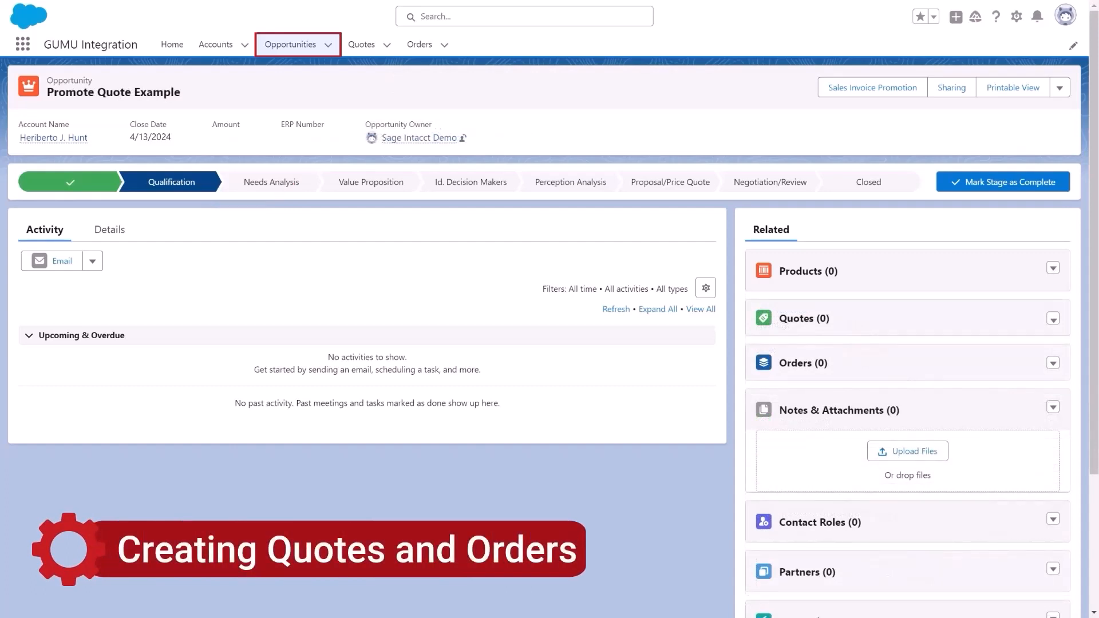
Step: Create a quote named Quote 3 for the Promote Quote Example opportunity, with expiration date 4/13/2024 and location entity Top Level
left_click(1053, 319)
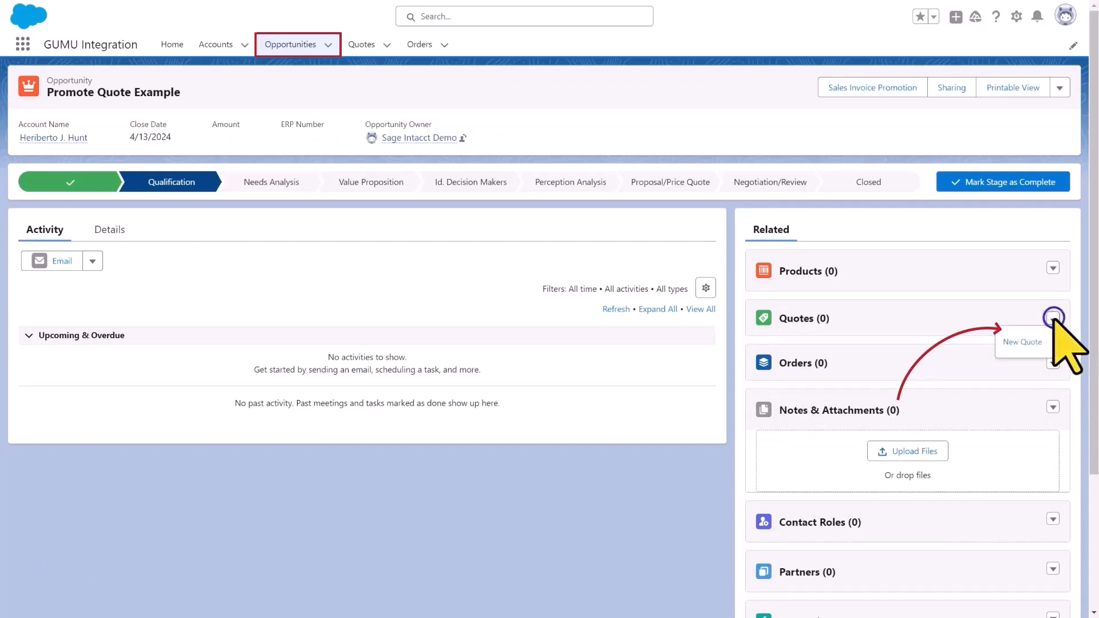
left_click(1025, 343)
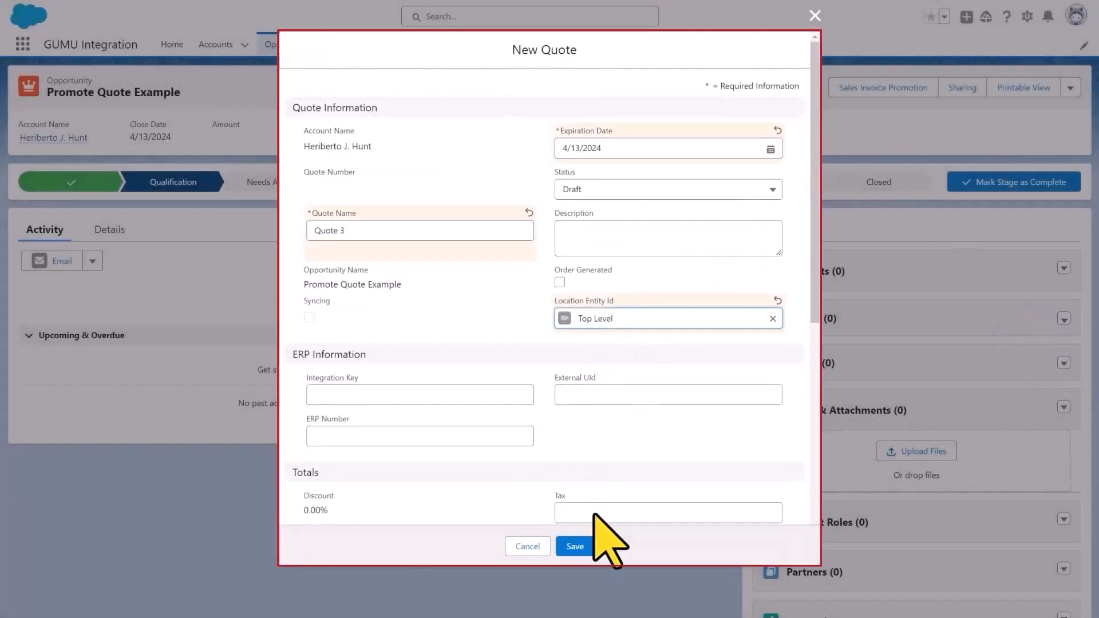
left_click(576, 547)
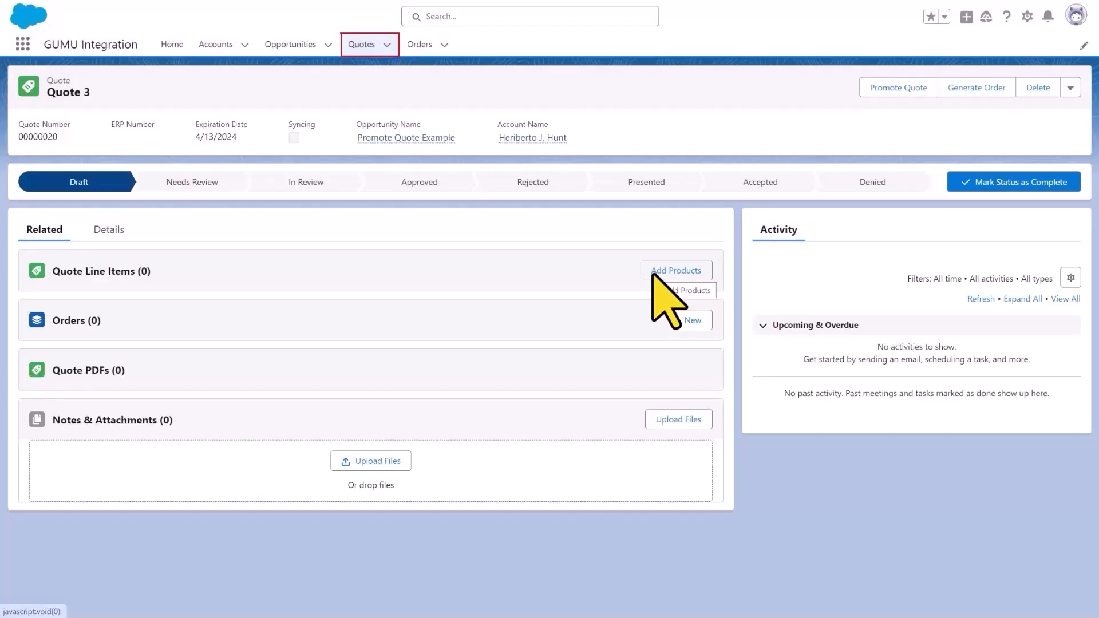
Step: Add the product .177 ACRYLIC to Quote 3 with quantity 1.00, UOM Each and warehouse 001
left_click(653, 272)
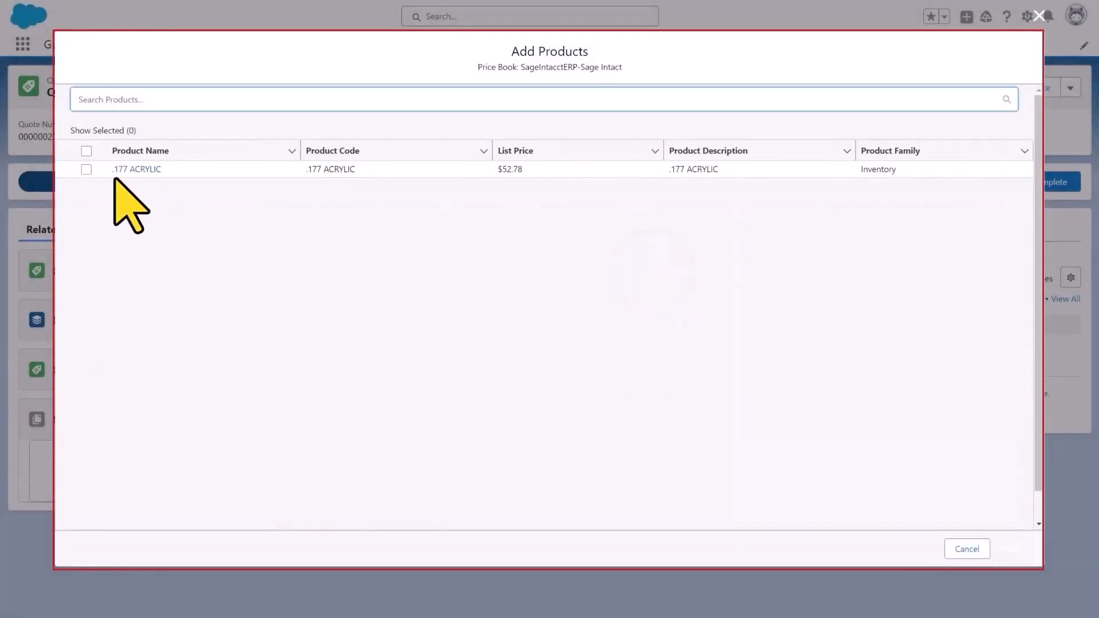
left_click(88, 168)
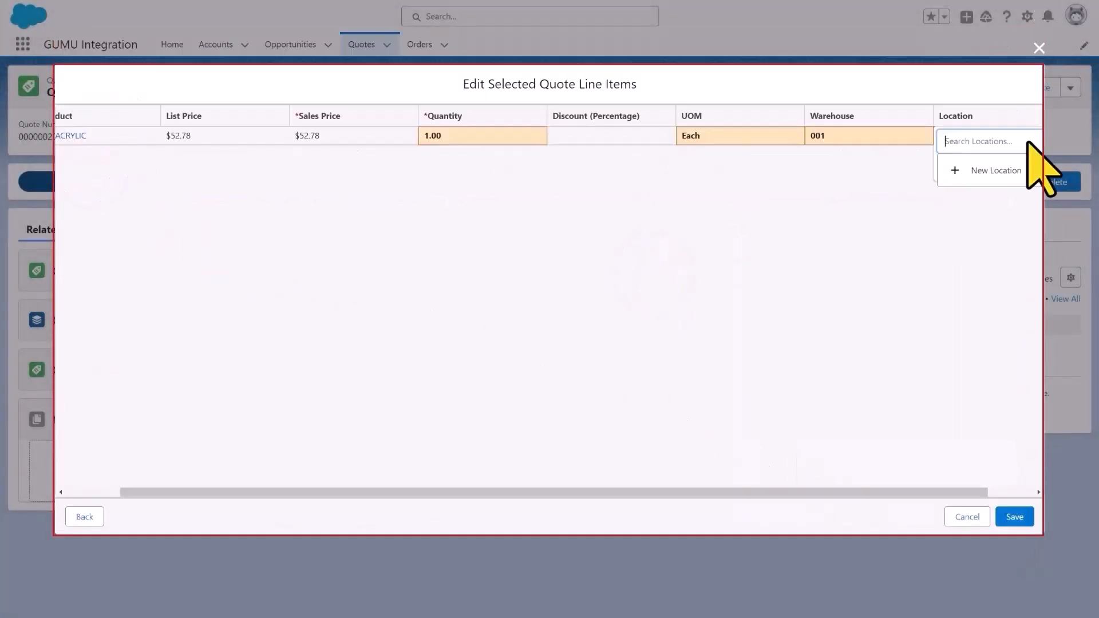
left_click(1015, 517)
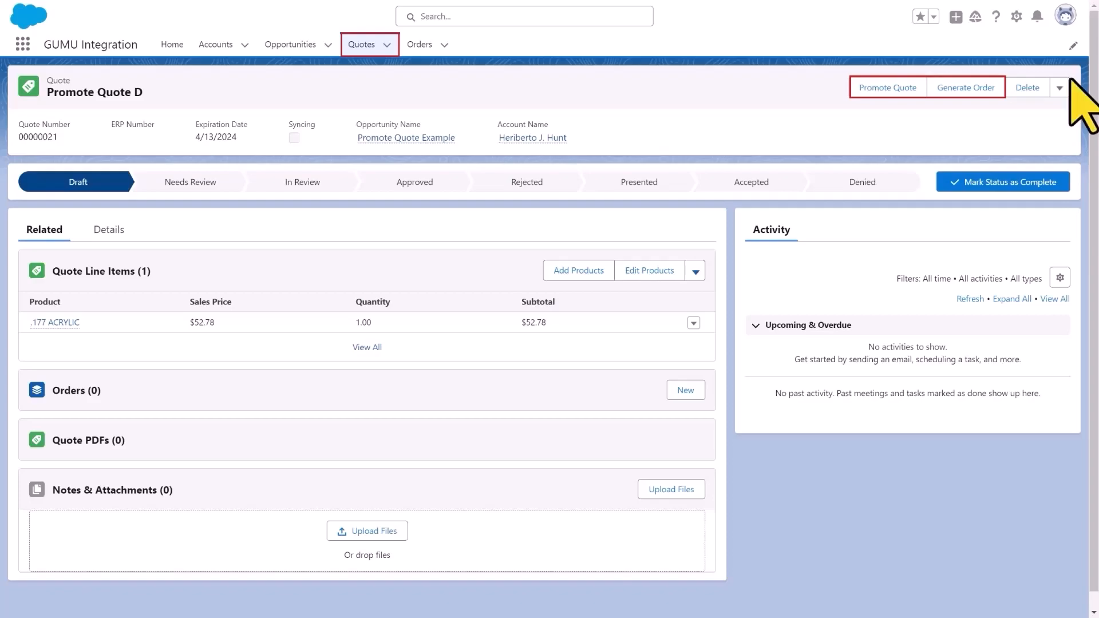
Step: Promote the quote Promote Quote D to Sage Intacct
left_click(897, 90)
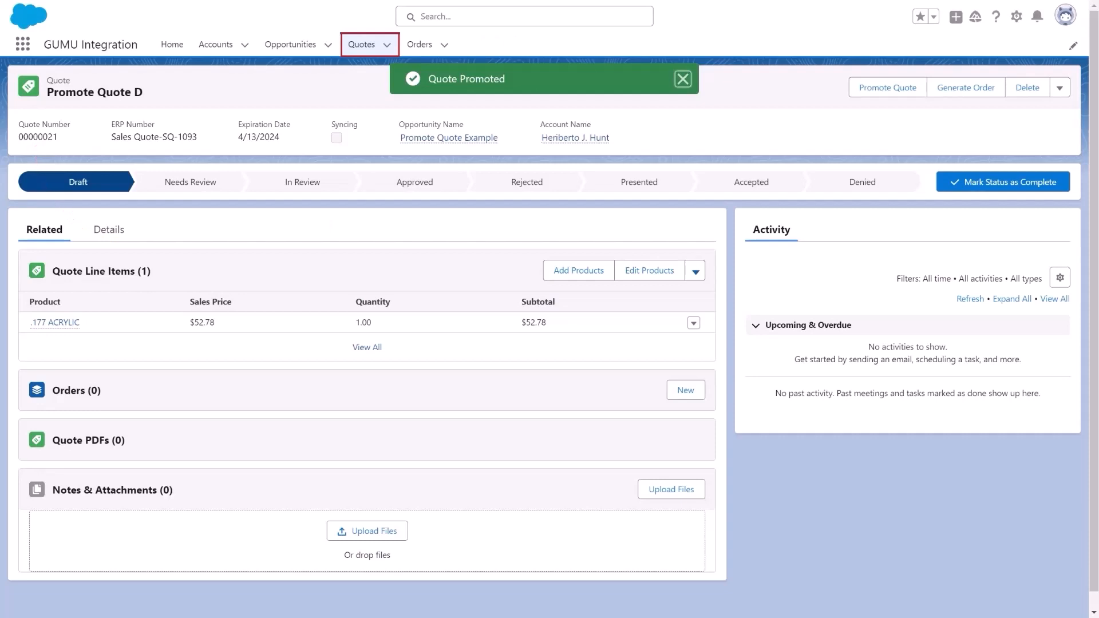
left_click(888, 88)
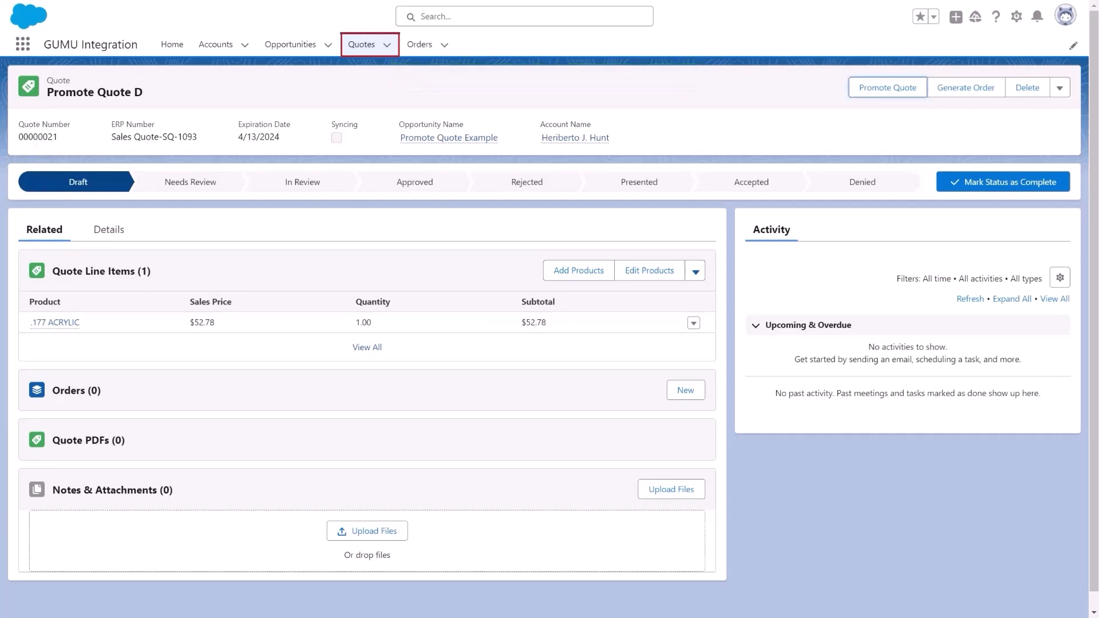